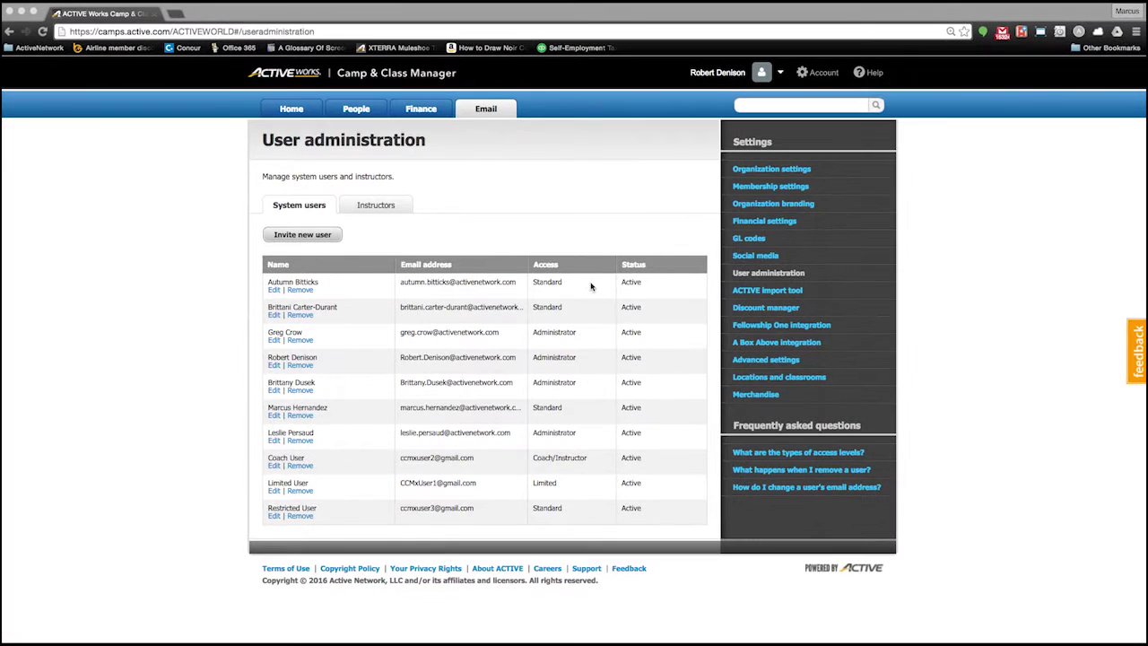
# Step: Open a system user's settings for editing, then open the Traditional Camps season dashboard
pyautogui.click(274, 366)
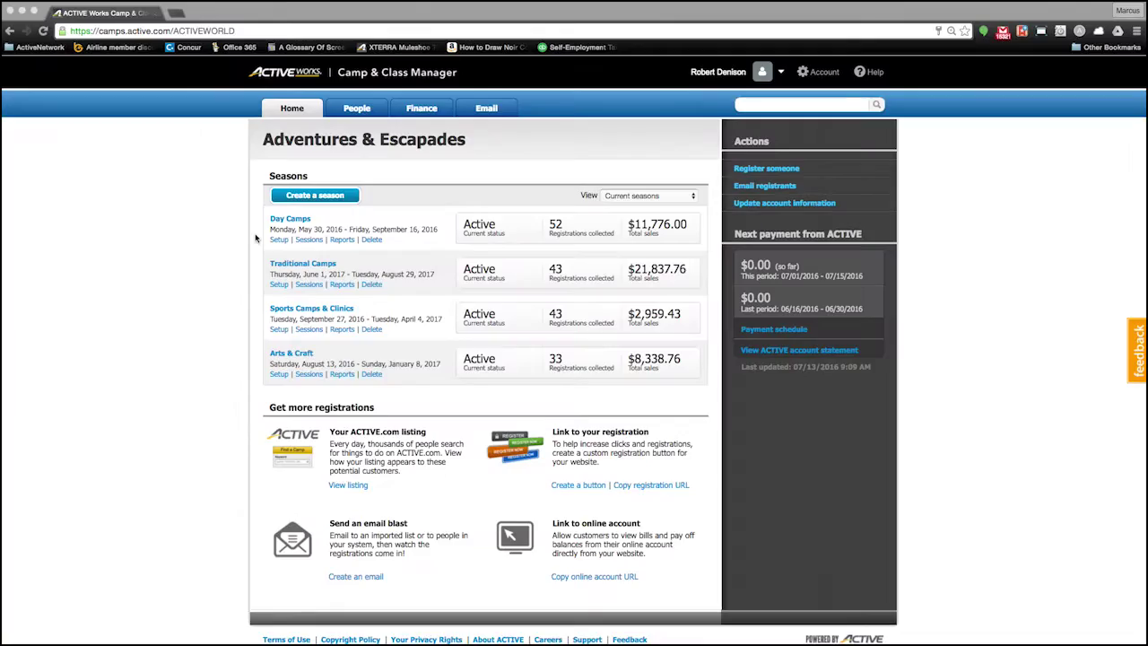
pyautogui.click(305, 264)
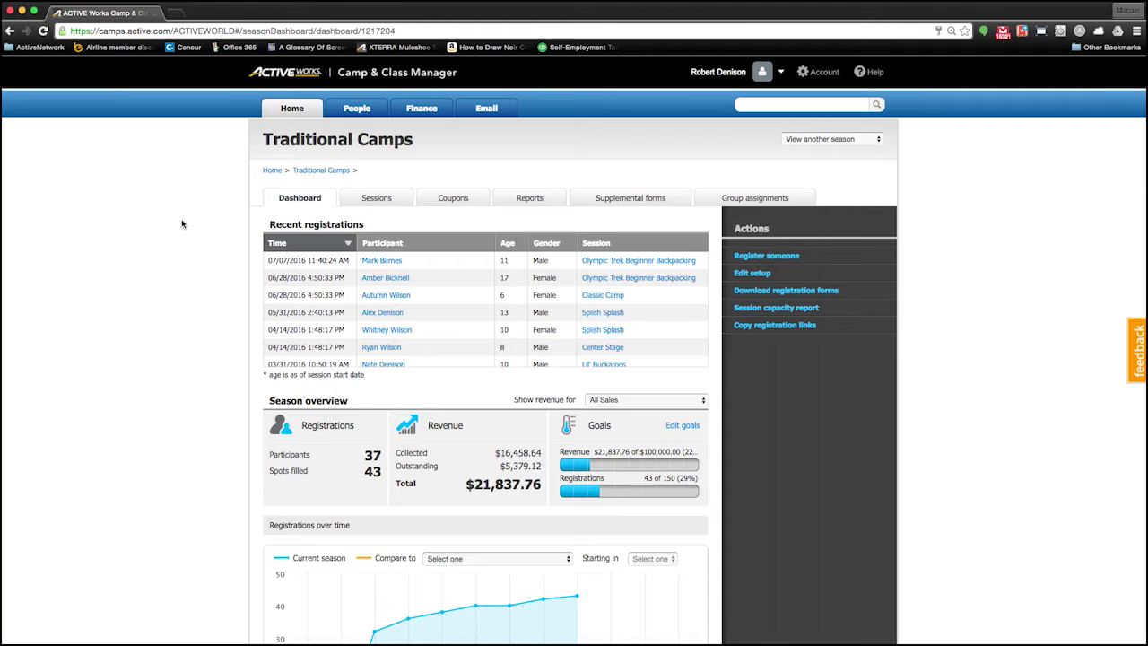
# Step: Scroll the Traditional Camps dashboard down to review the registrations chart
pyautogui.scroll(-3, 182, 224)
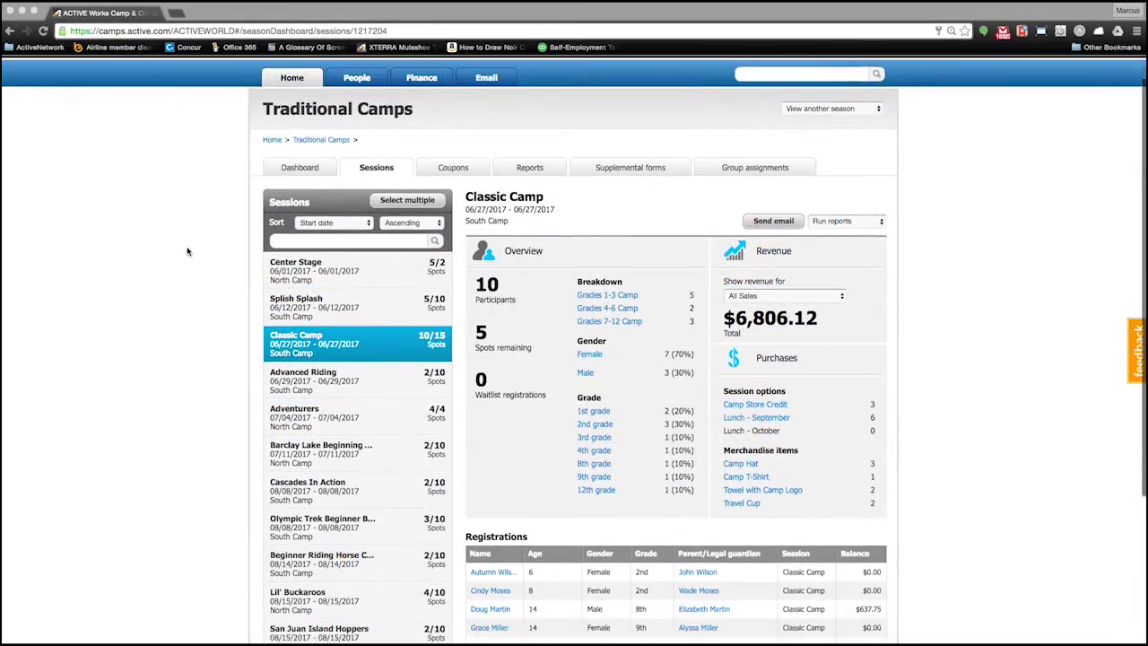
pyautogui.scroll(-2, 187, 251)
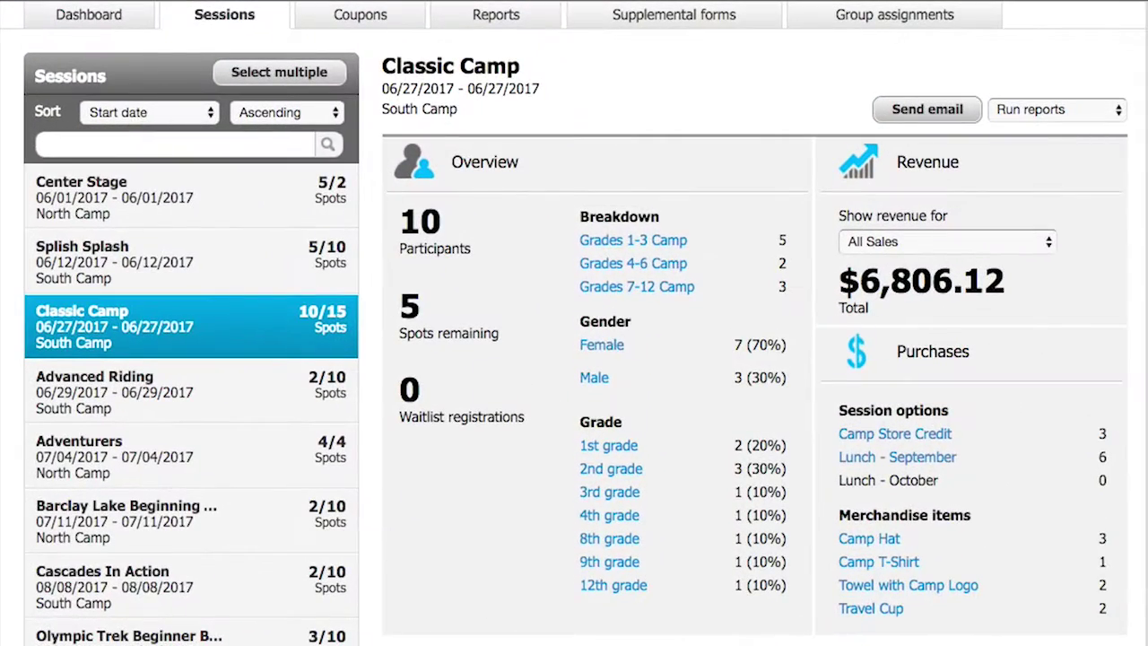
# Step: Scroll through the Classic Camp session page to review its registrations
pyautogui.scroll(-5, 574, 359)
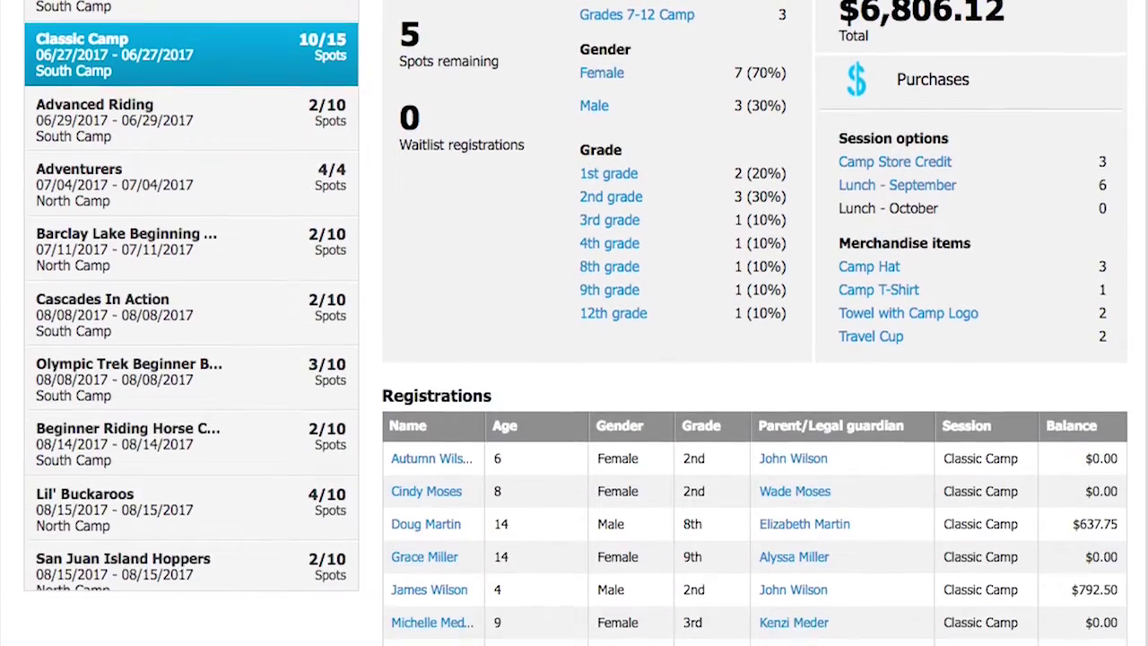
pyautogui.scroll(-1, 574, 359)
pyautogui.scroll(5, 574, 359)
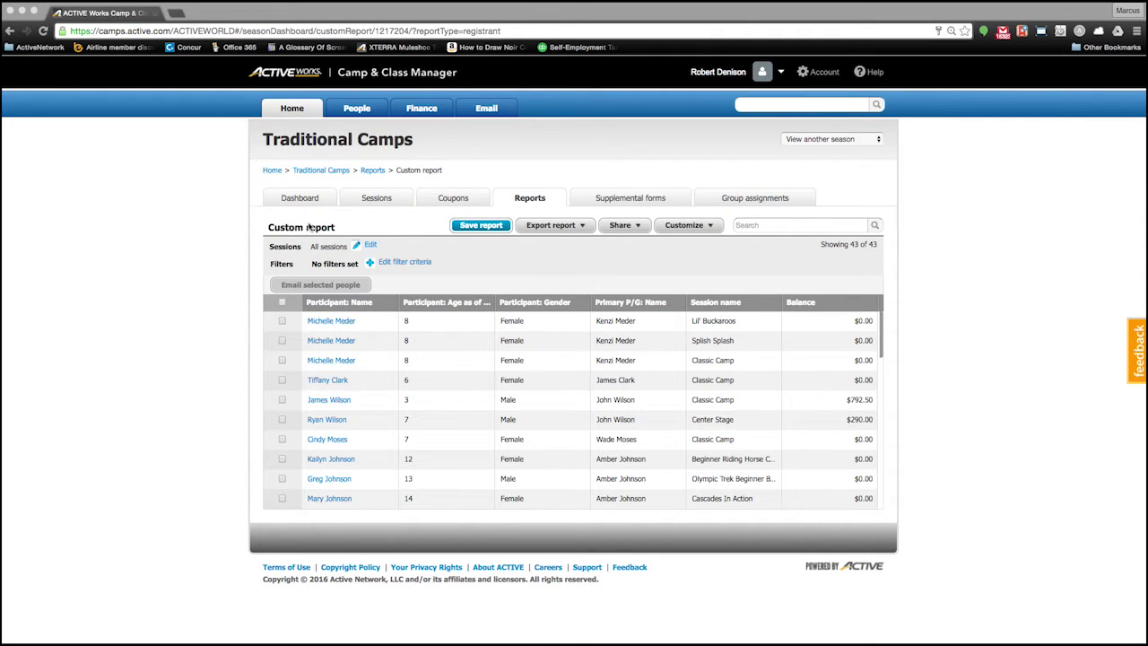
# Step: Add the Participant: Favorite Color column to the report and remove Primary P/G: Name
pyautogui.click(690, 225)
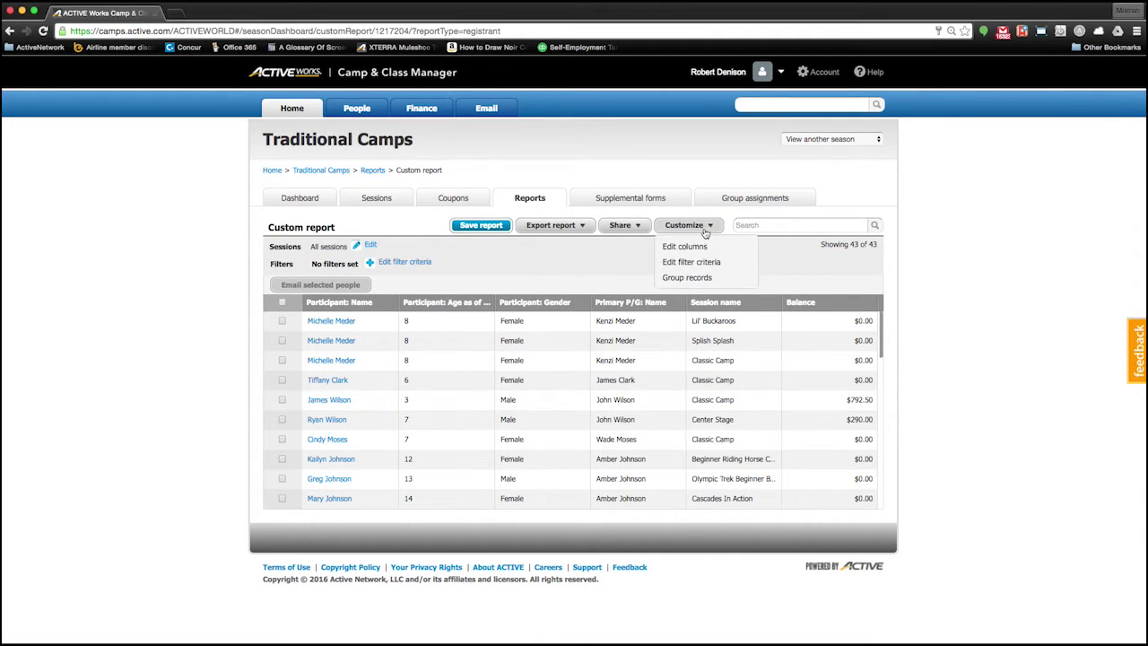
pyautogui.click(699, 246)
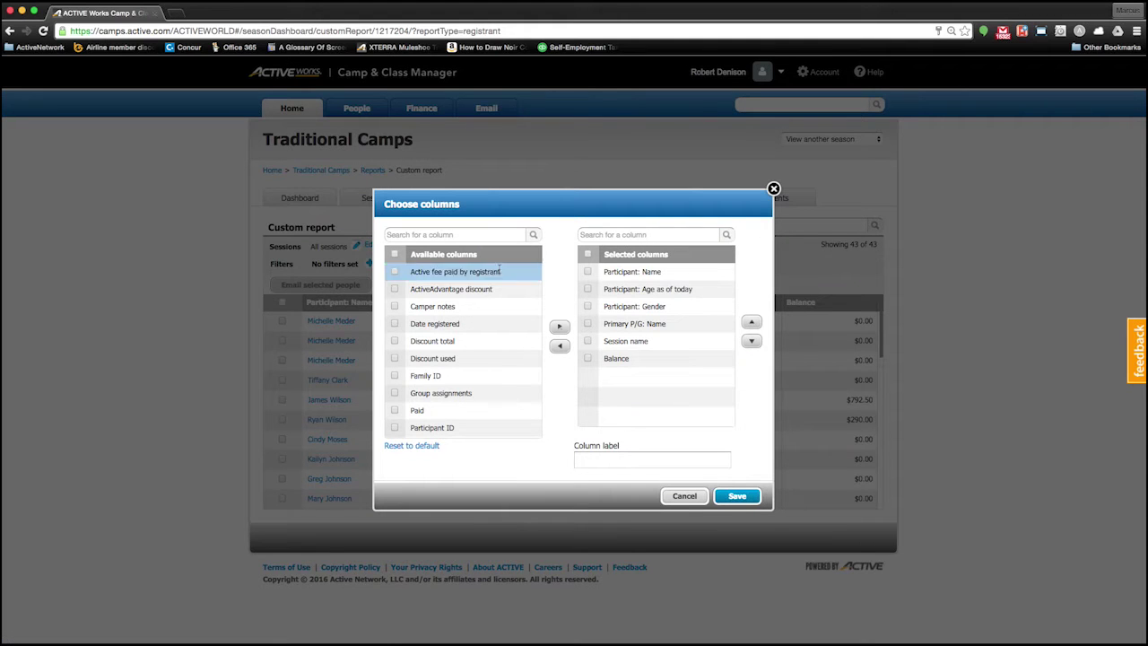
pyautogui.scroll(-5, 487, 325)
pyautogui.click(414, 270)
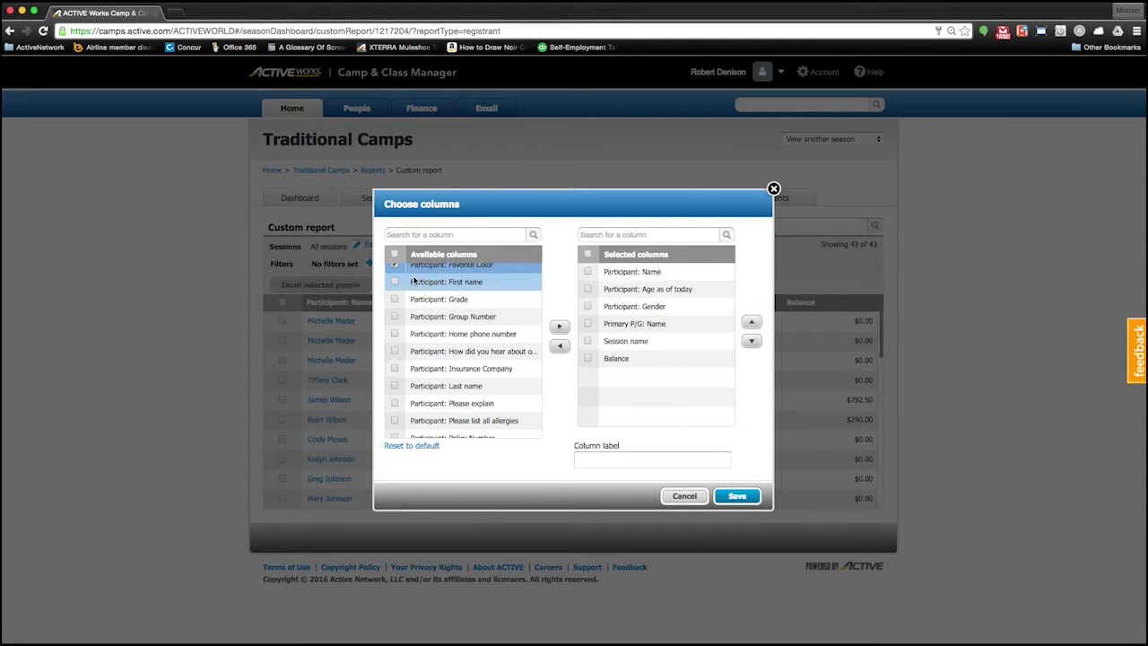
pyautogui.click(558, 326)
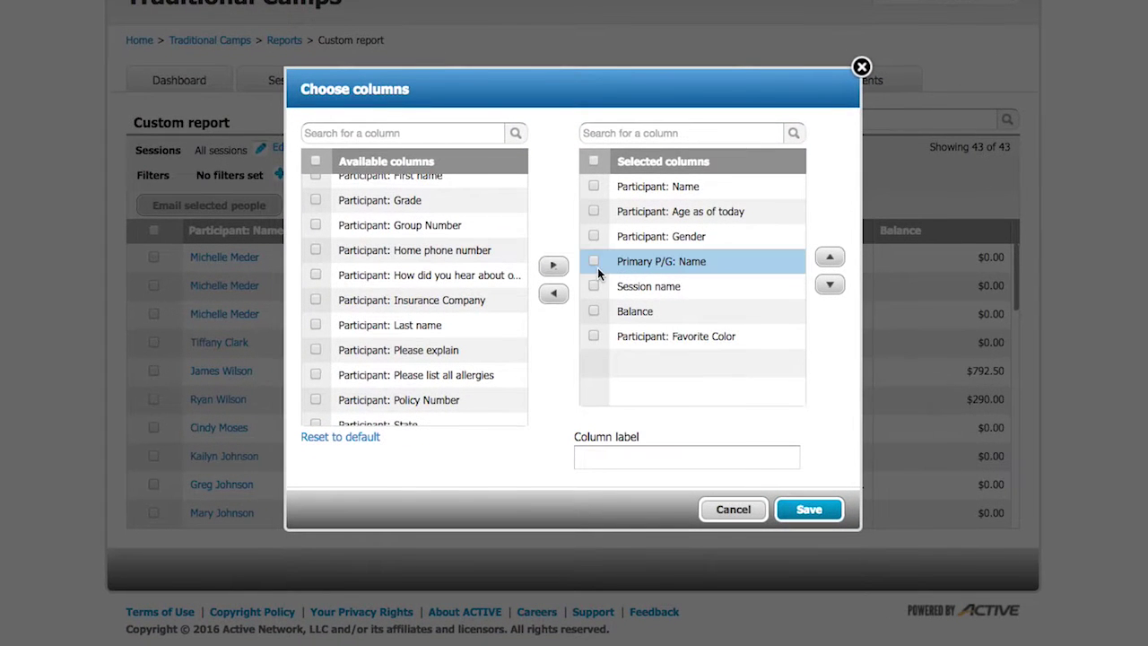
pyautogui.click(594, 262)
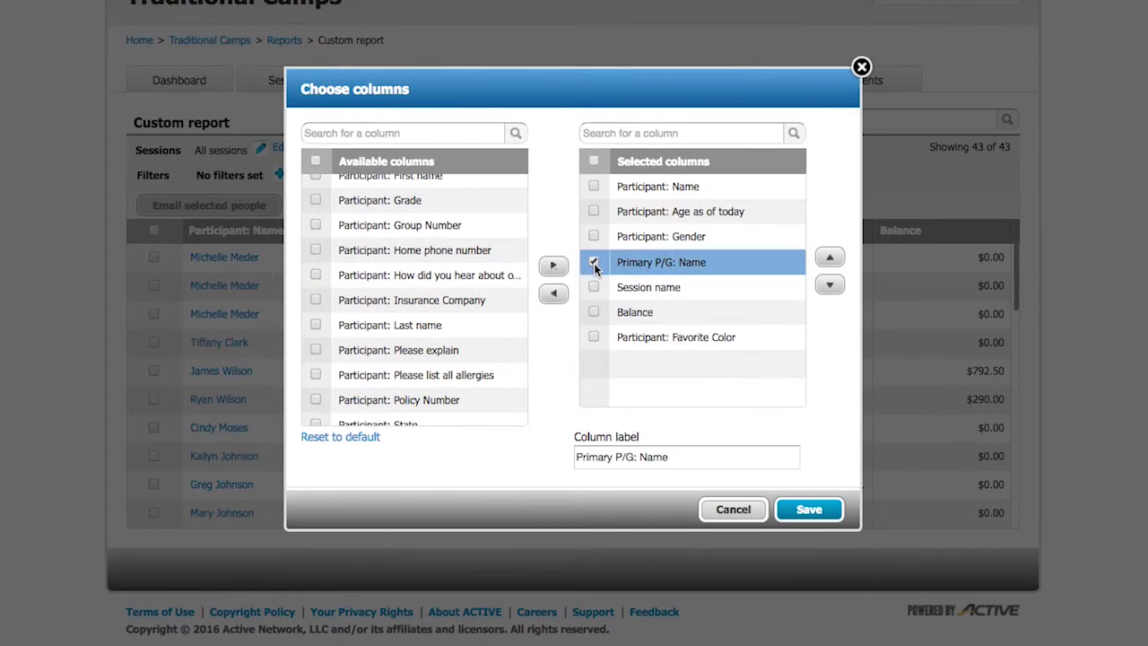
pyautogui.click(556, 295)
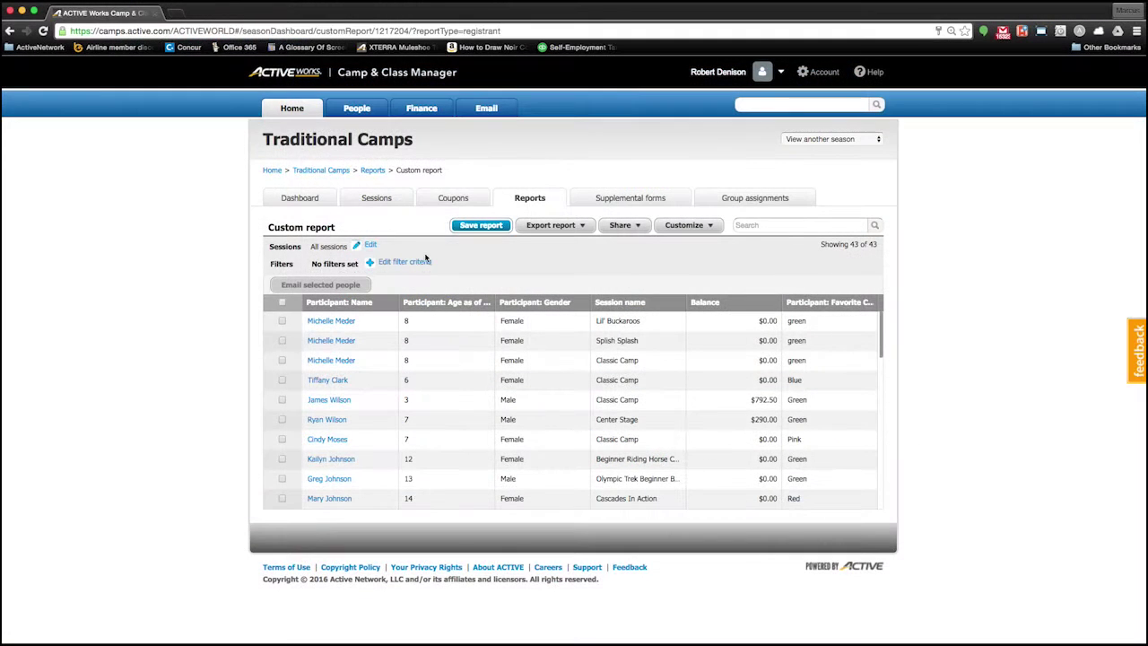
# Step: Check the report's filter criteria, export options and share options without changing anything
pyautogui.click(403, 264)
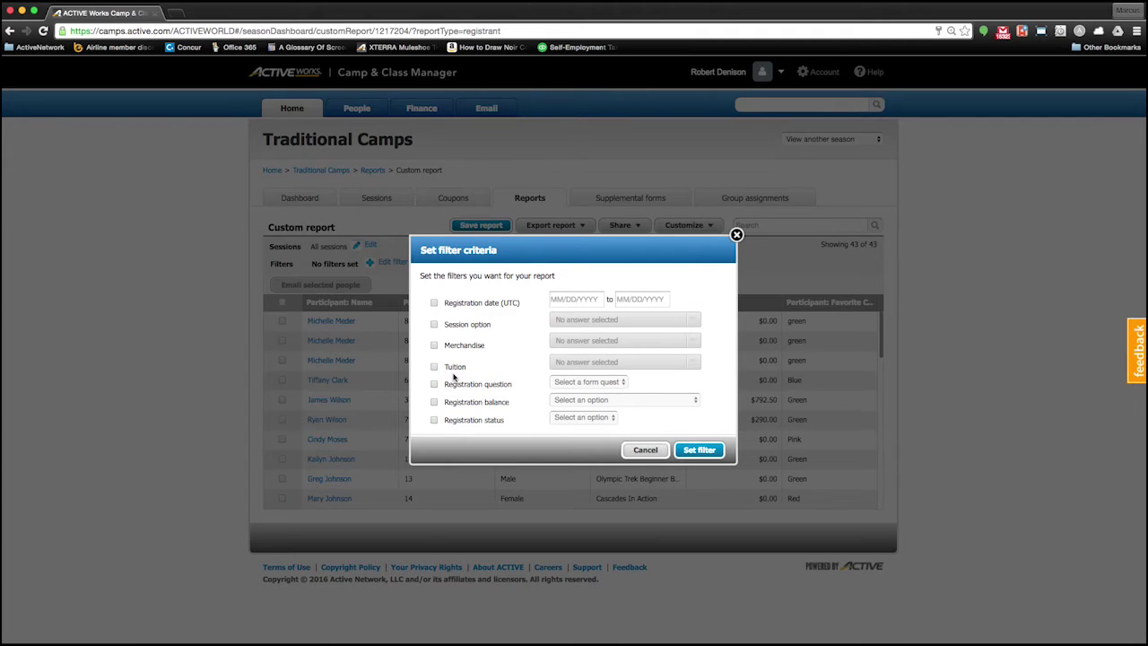
pyautogui.click(737, 235)
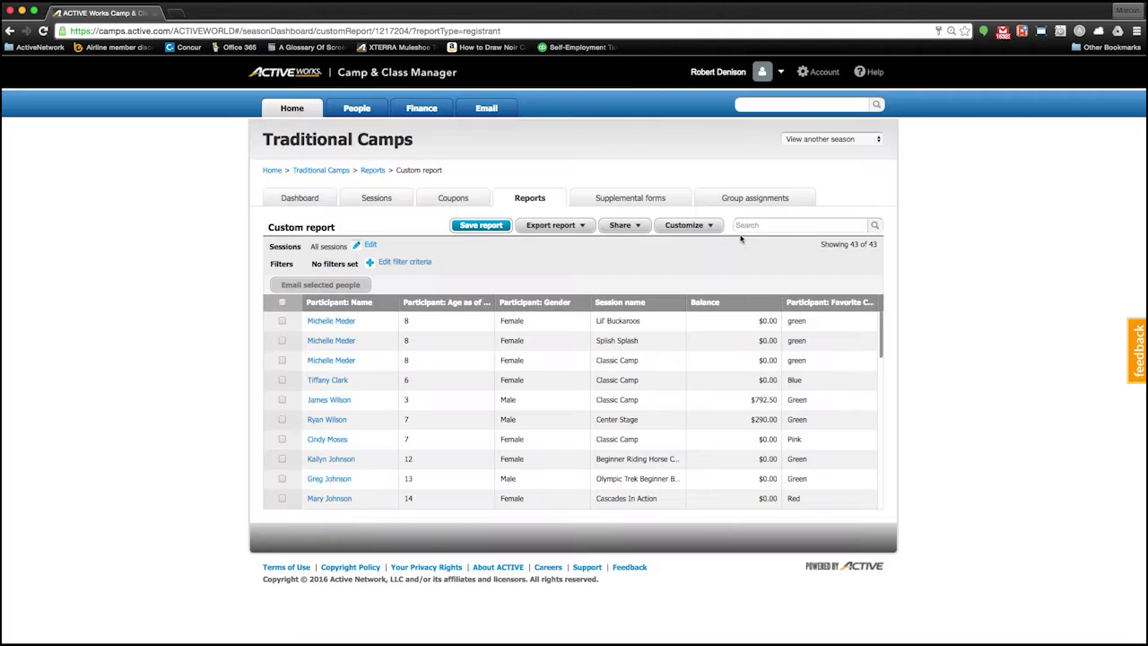
pyautogui.click(578, 226)
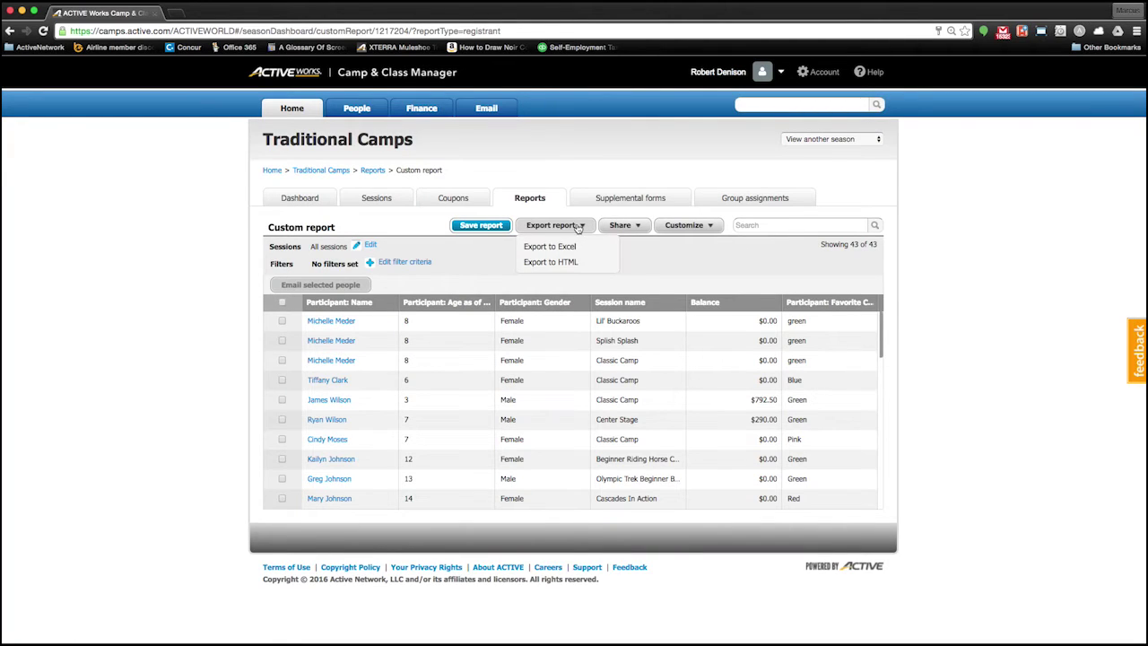
pyautogui.click(631, 226)
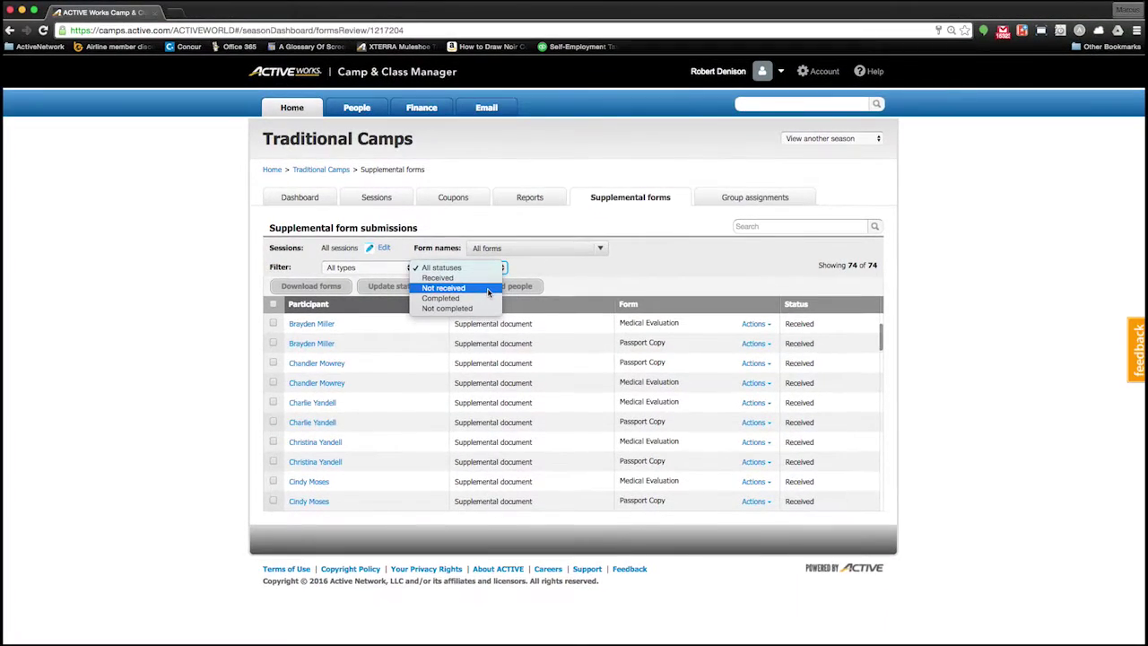
# Step: Try the Not received and Received status filters, then tick the first missing Passport Copy submission
pyautogui.click(488, 288)
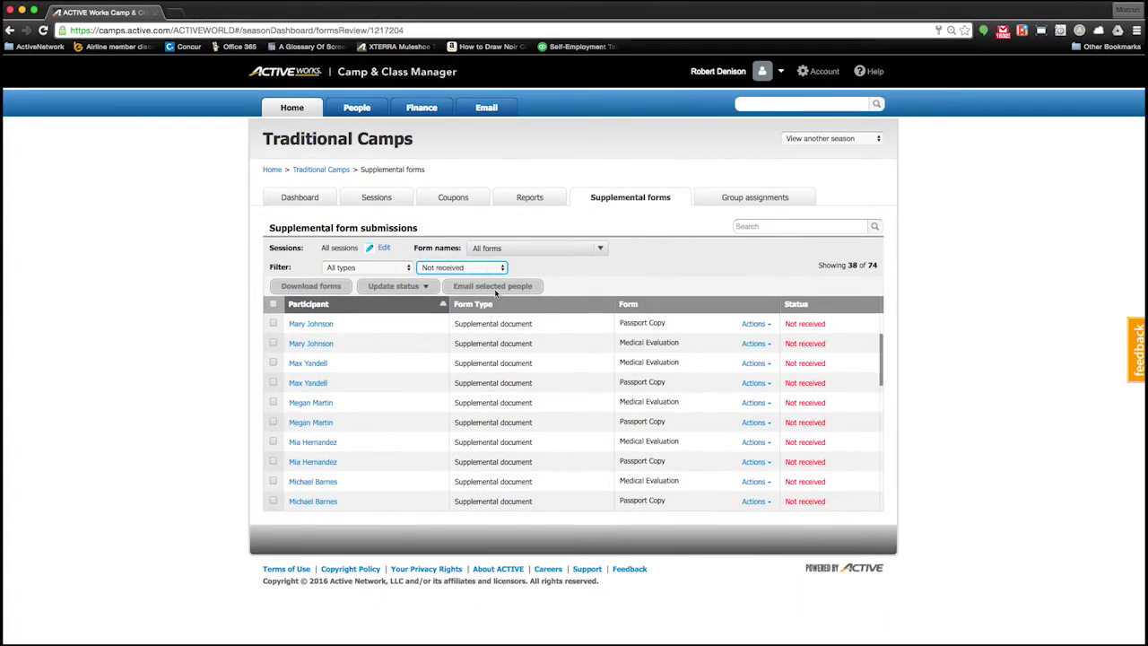
pyautogui.click(489, 268)
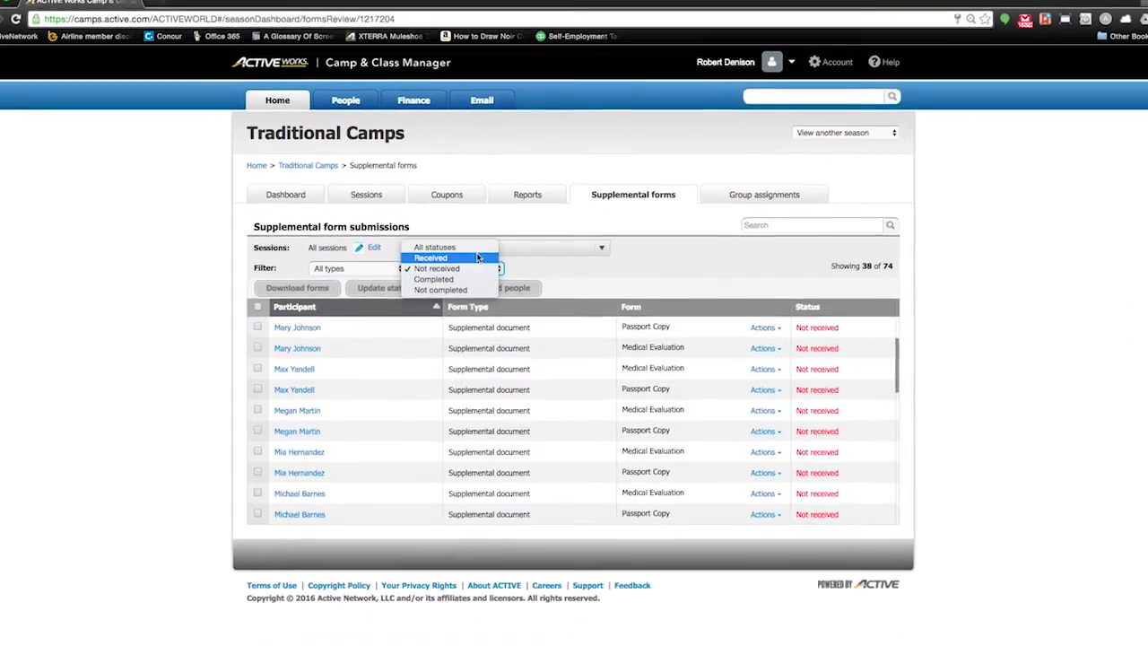
pyautogui.click(478, 257)
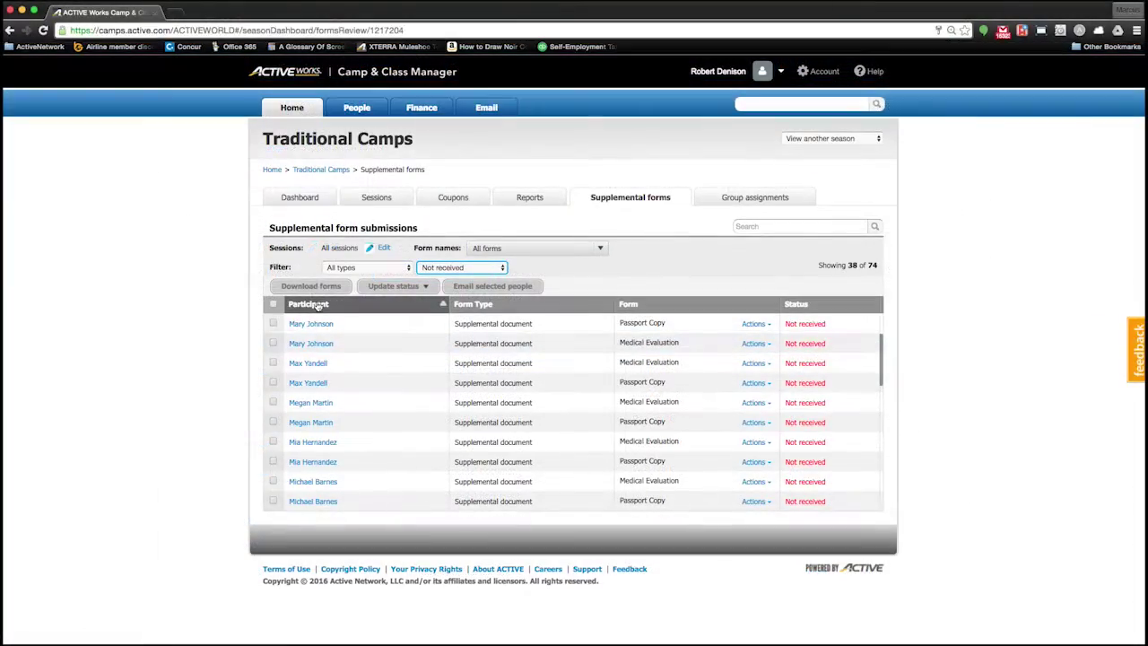
pyautogui.click(273, 323)
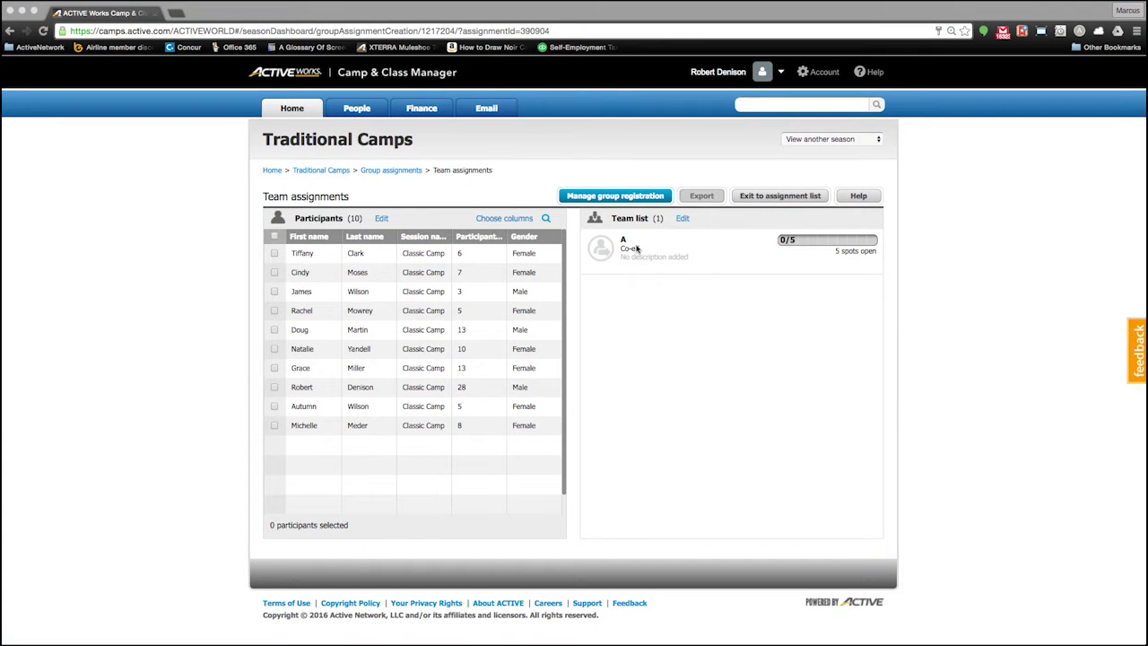
# Step: Add team B with capacity 5 to the team list and save it
pyautogui.click(683, 218)
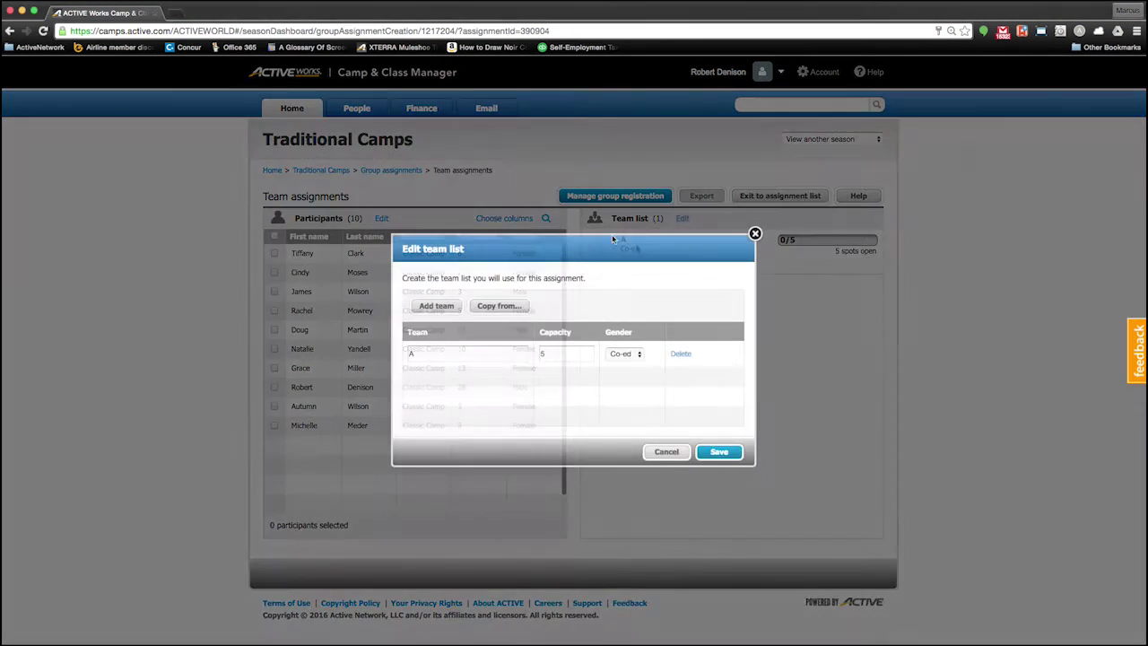
pyautogui.click(437, 303)
pyautogui.write('B')
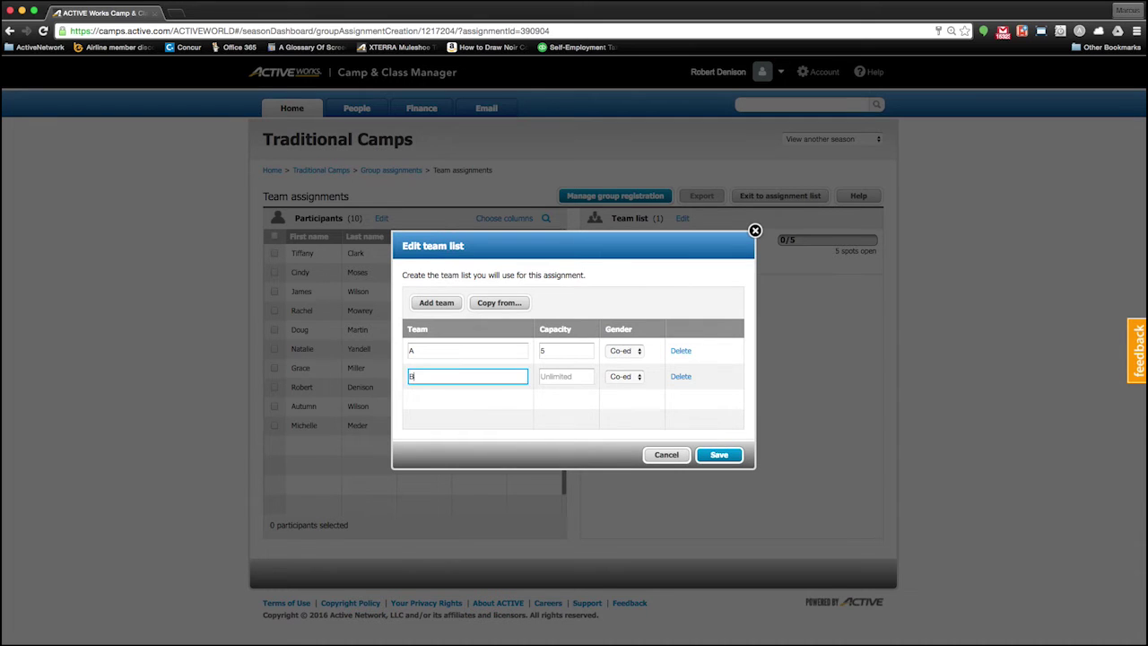
pyautogui.press('Tab')
pyautogui.write('5')
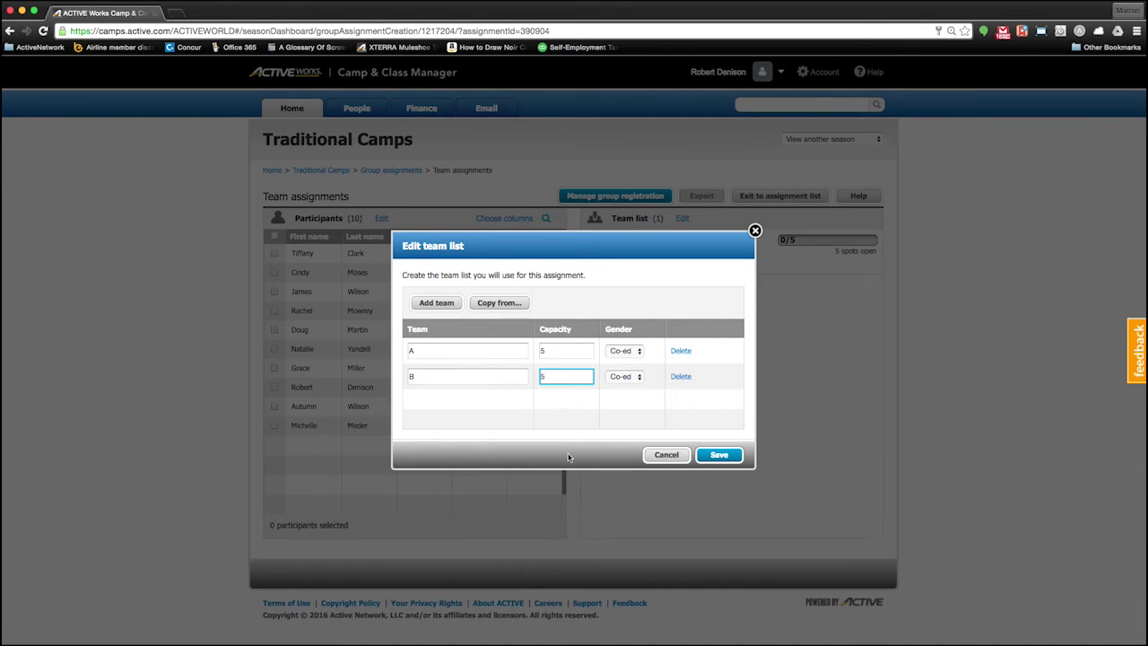
pyautogui.click(718, 455)
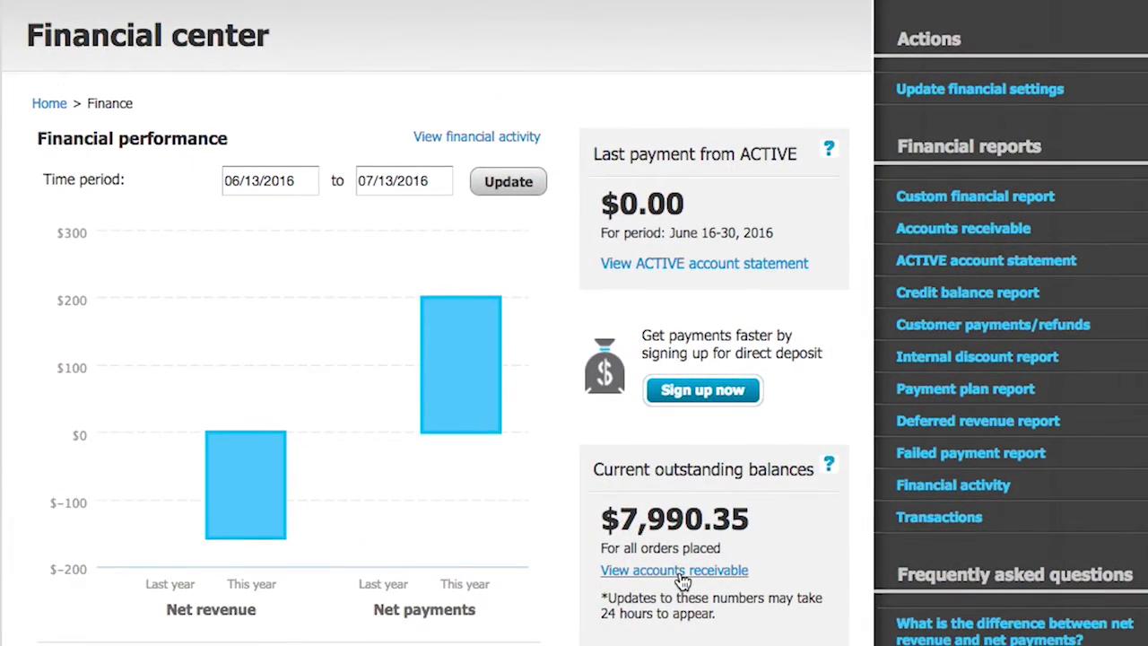
# Step: Open the accounts receivable report for the $7,990.35 in current outstanding balances
pyautogui.click(681, 574)
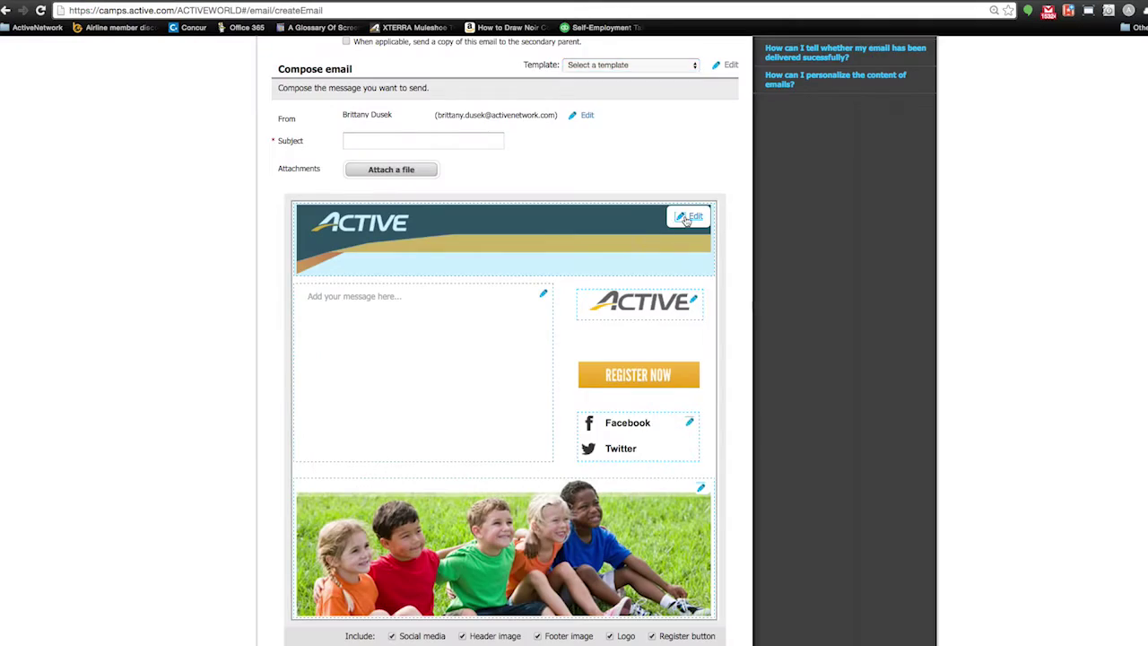
# Step: In a new email, choose a header image and make the recipient list dynamic
pyautogui.click(687, 218)
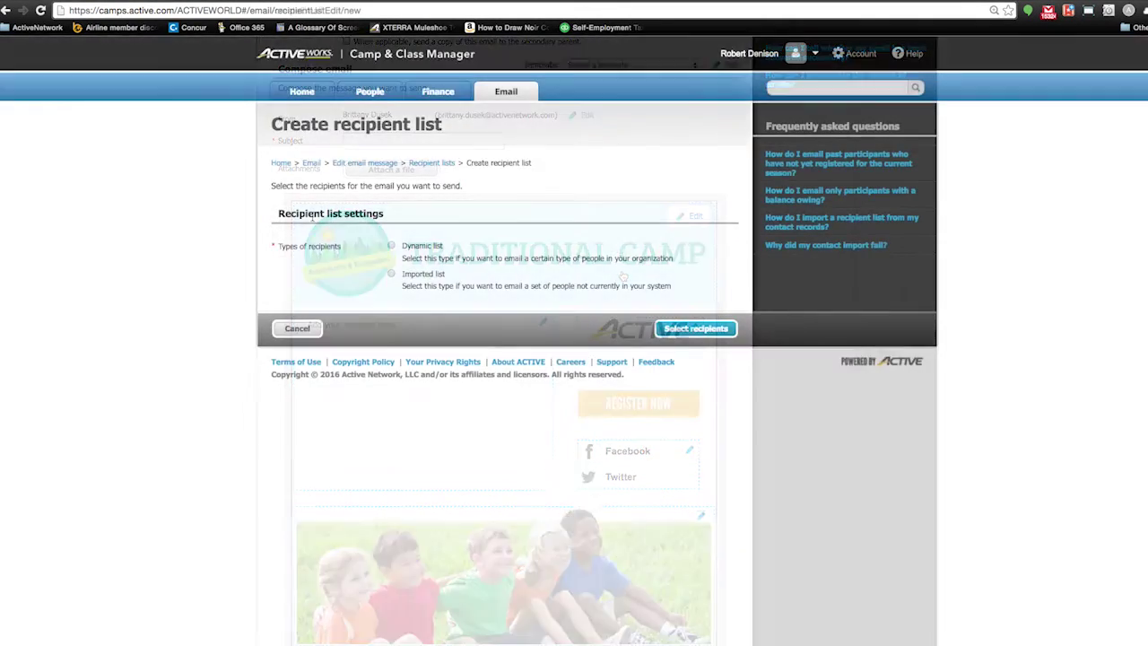
pyautogui.click(391, 245)
pyautogui.scroll(-3, 539, 323)
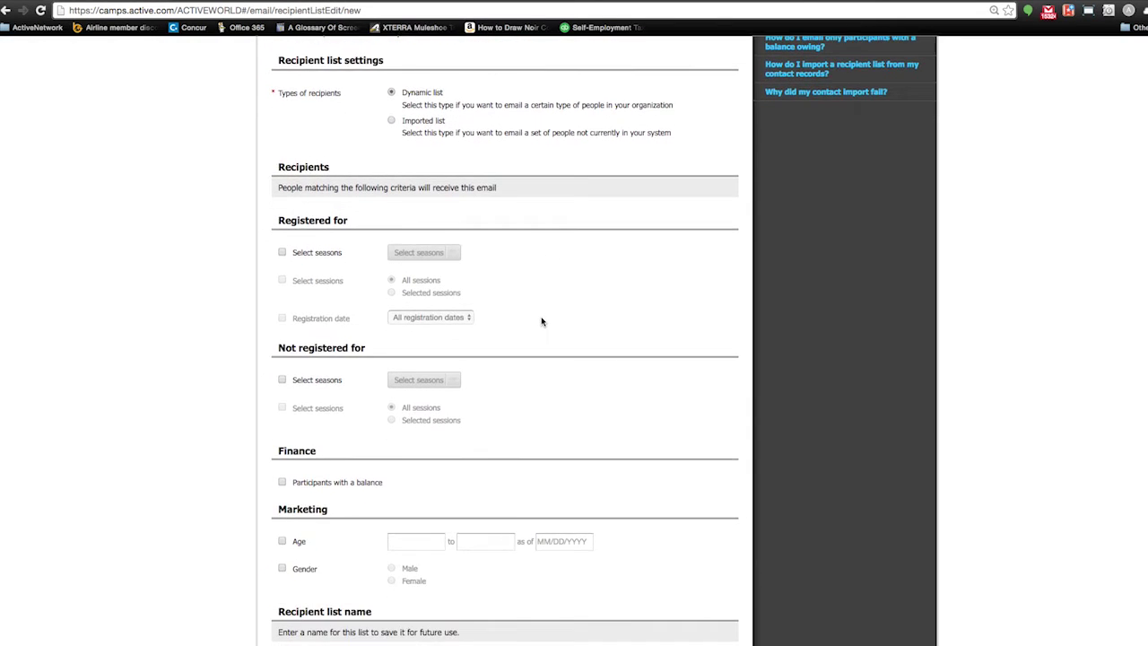
# Step: Open the sent Happy 2016! email's report and scroll through its delivery and engagement results
pyautogui.click(384, 193)
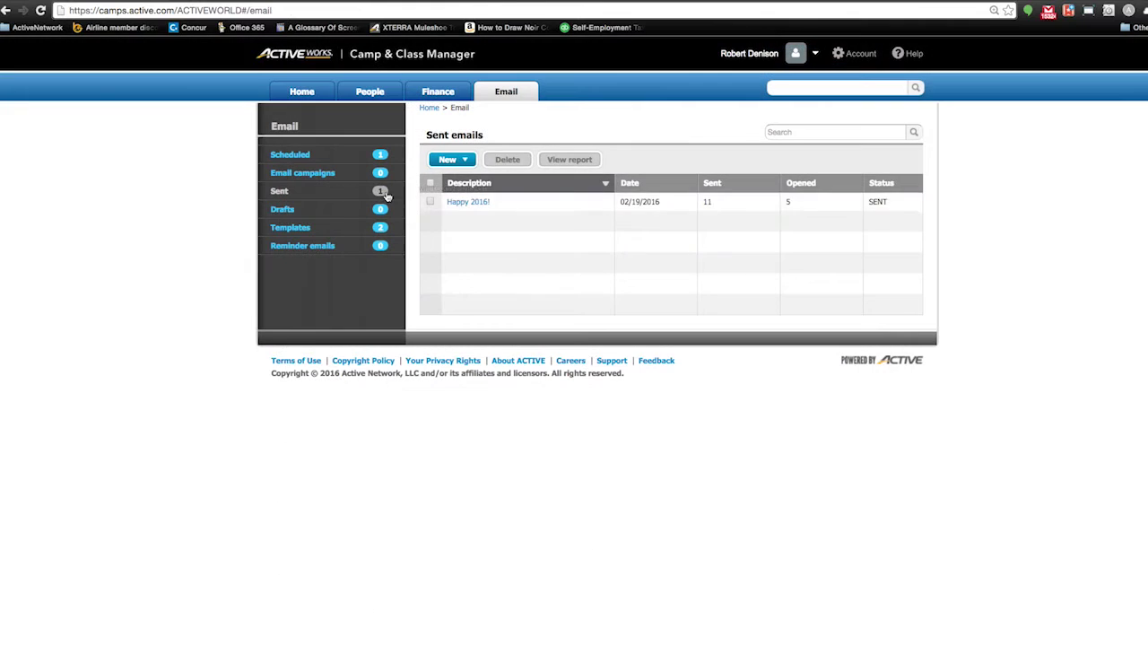
pyautogui.click(468, 203)
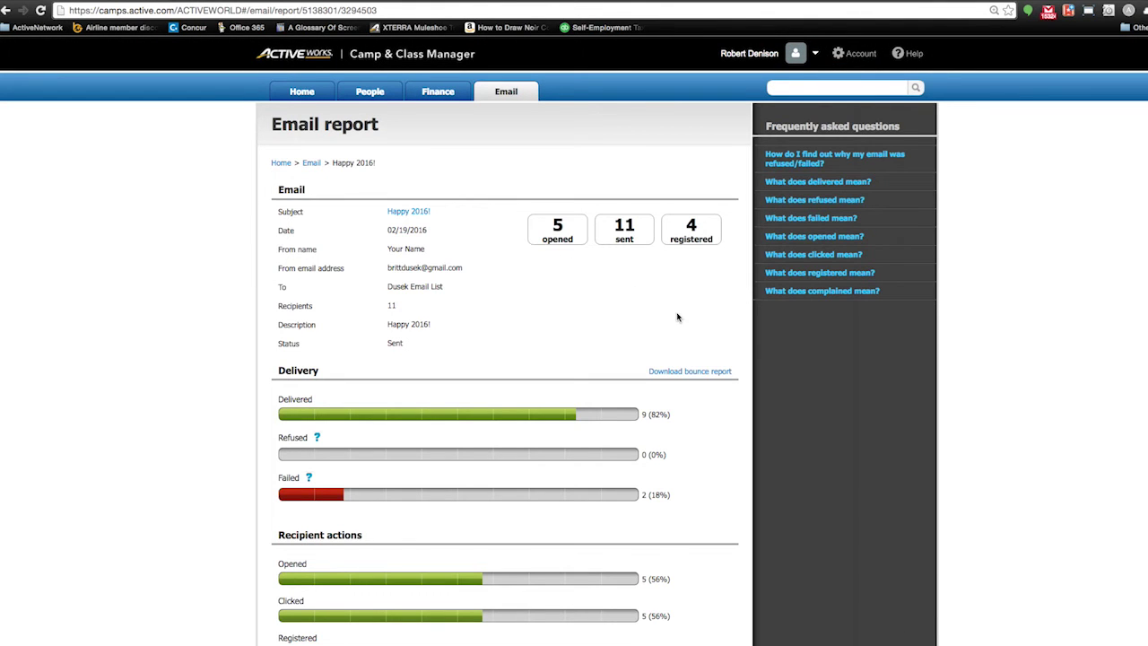
pyautogui.scroll(-2, 677, 317)
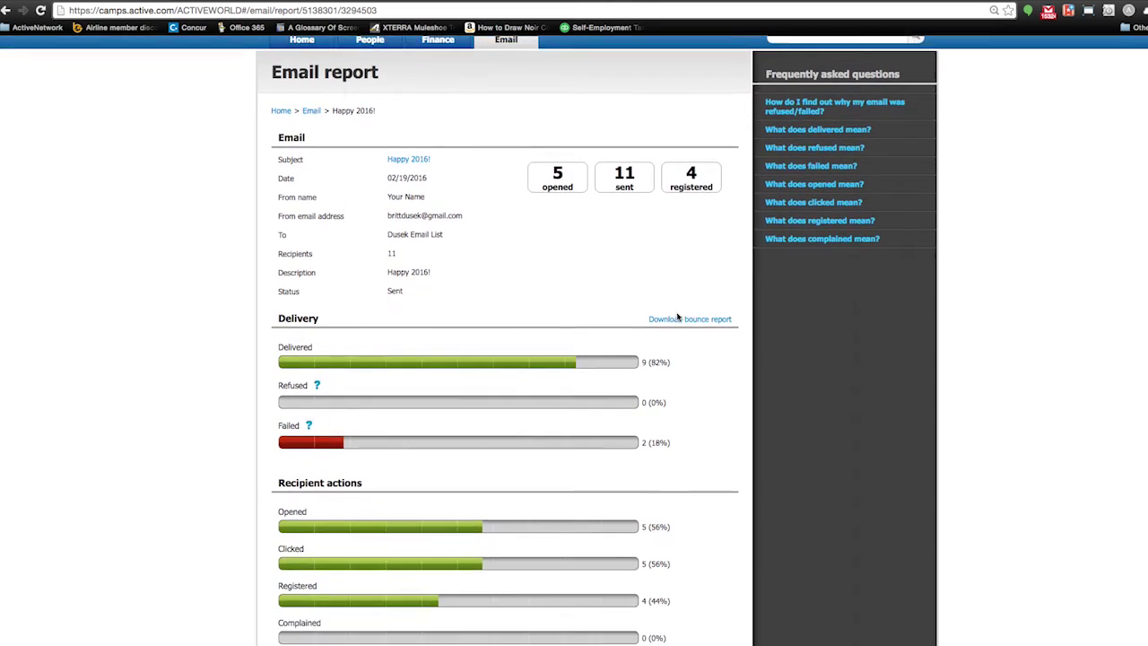
pyautogui.scroll(-2, 677, 317)
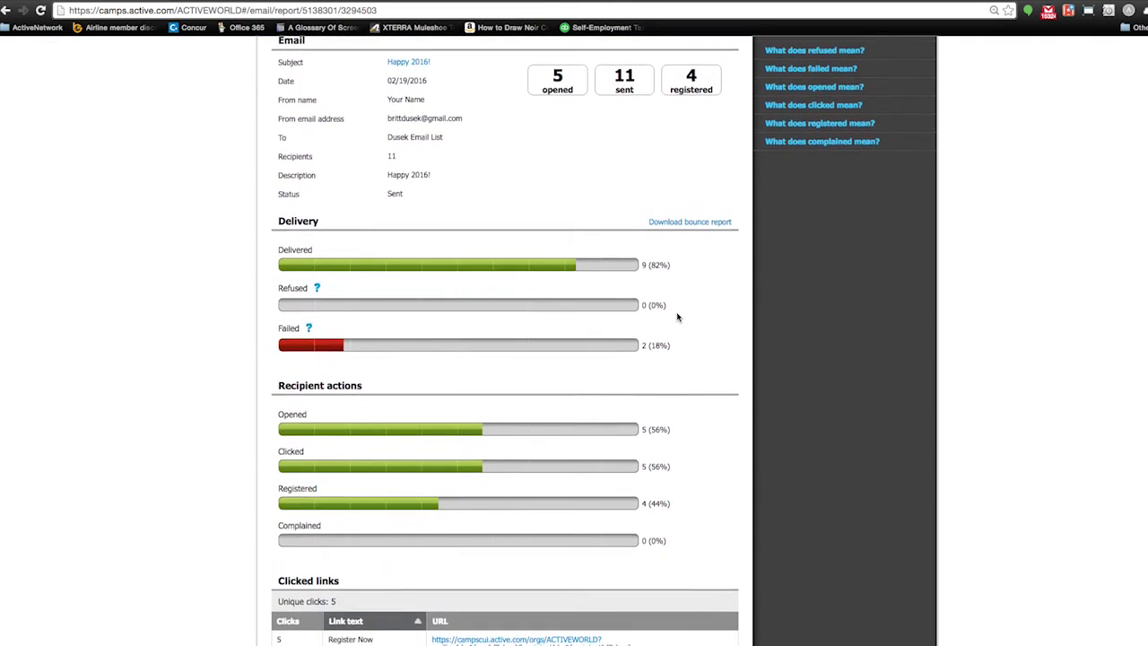
pyautogui.scroll(-1, 677, 316)
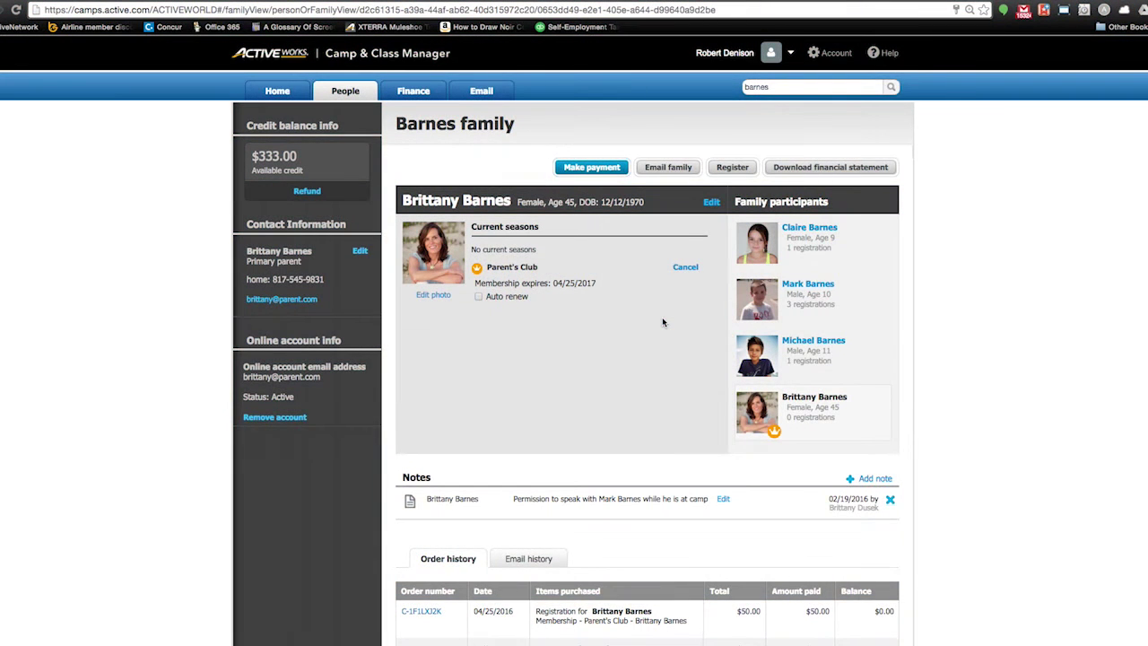
# Step: Scroll the family's account page down to its notes and Order history table
pyautogui.scroll(-5, 663, 323)
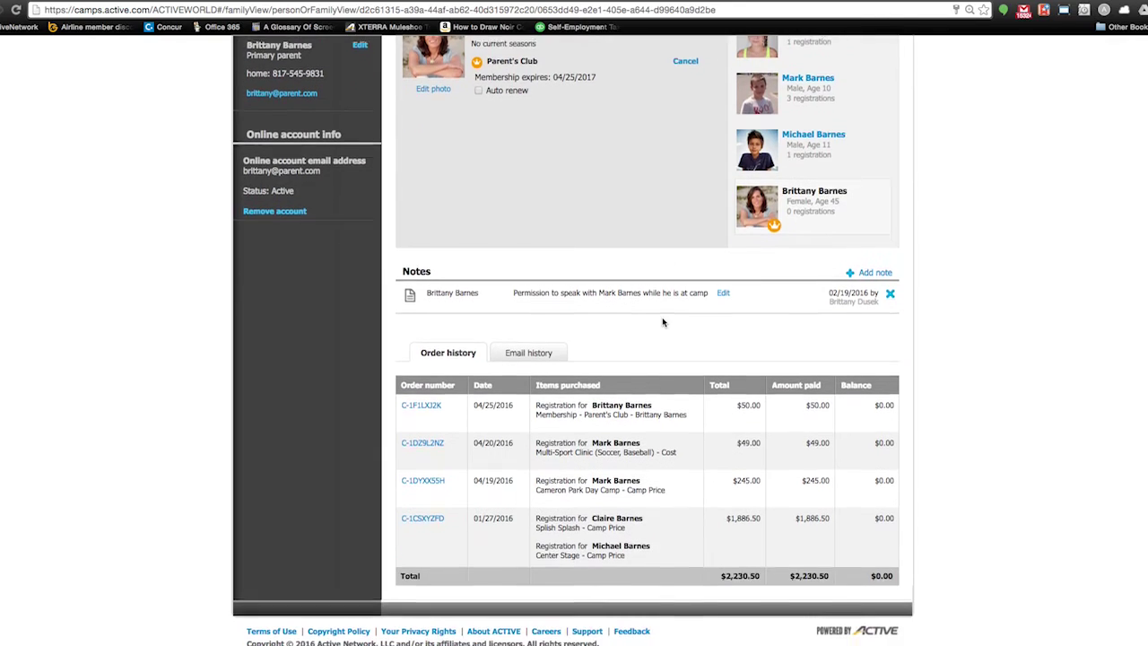